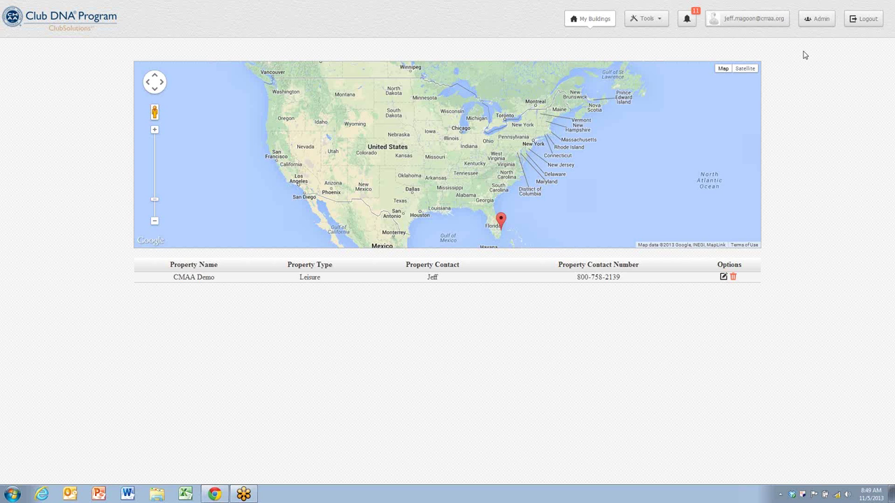
Select the CMAA Demo property on the buildings page and open the site plan of its Clubhouse building.
left_click(193, 279)
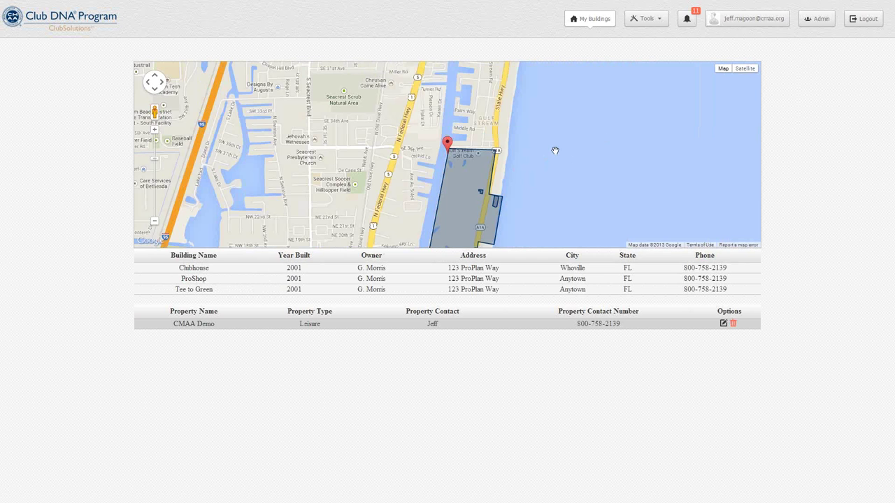
left_click_drag(480, 197, 470, 155)
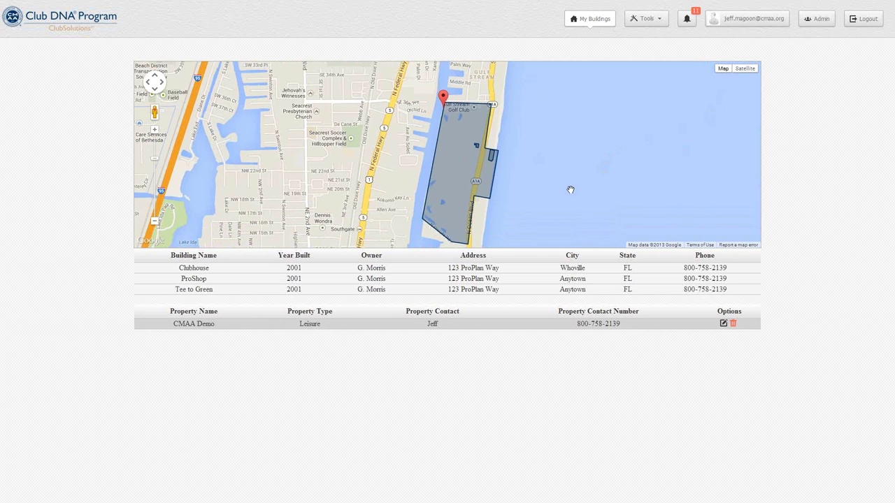
left_click(222, 279)
left_click(222, 289)
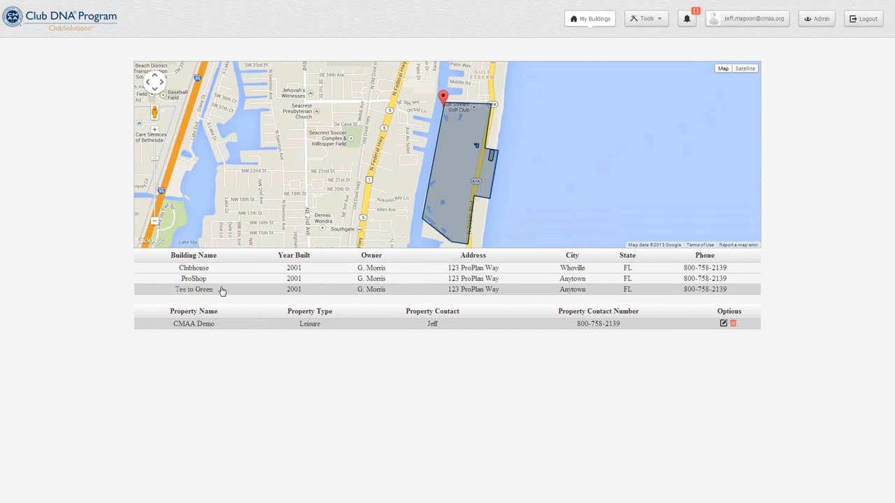
double_click(211, 270)
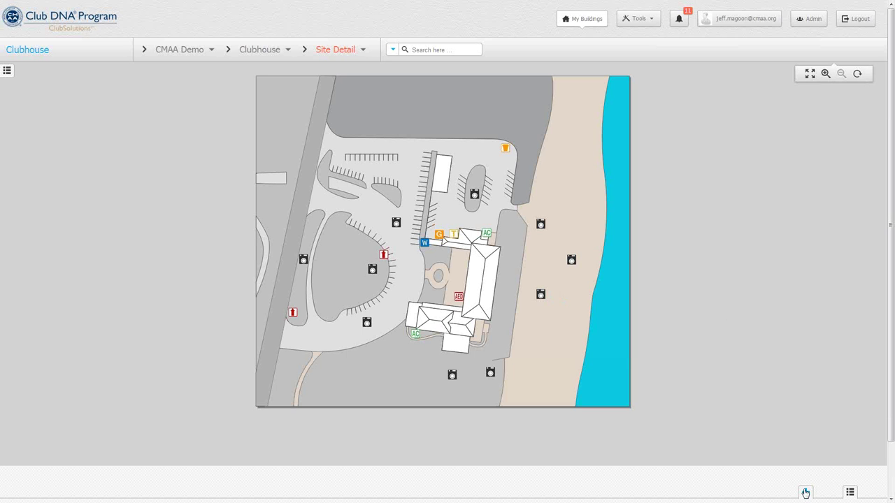
Isolate the Fire Hydrant, Transformer and Water Shut Off items on the site plan, and turn all item types back on.
left_click(850, 493)
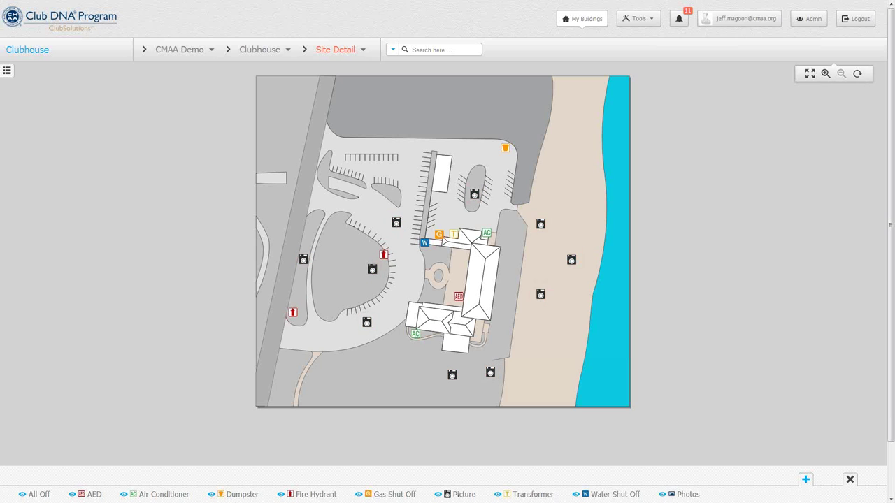
left_click(38, 495)
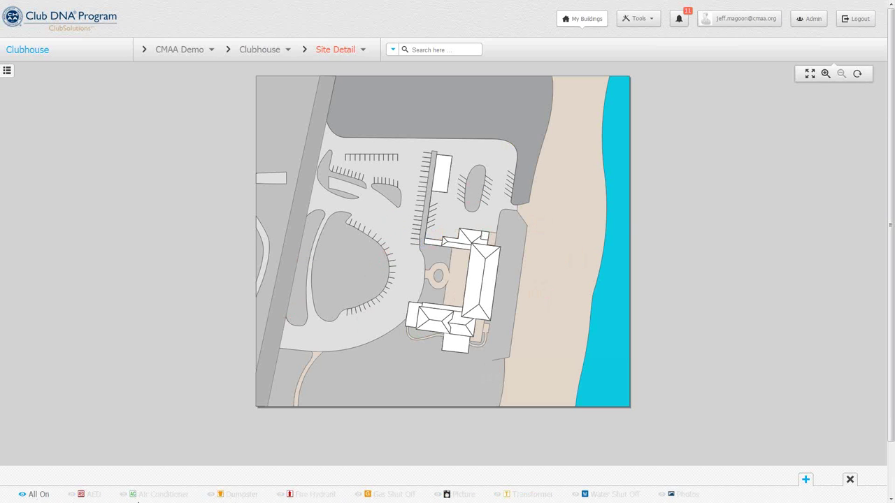
left_click(315, 495)
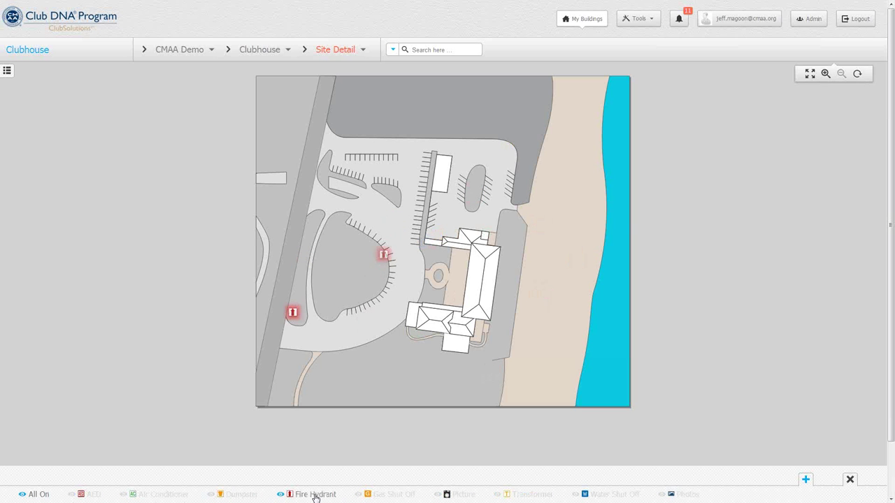
left_click(518, 495)
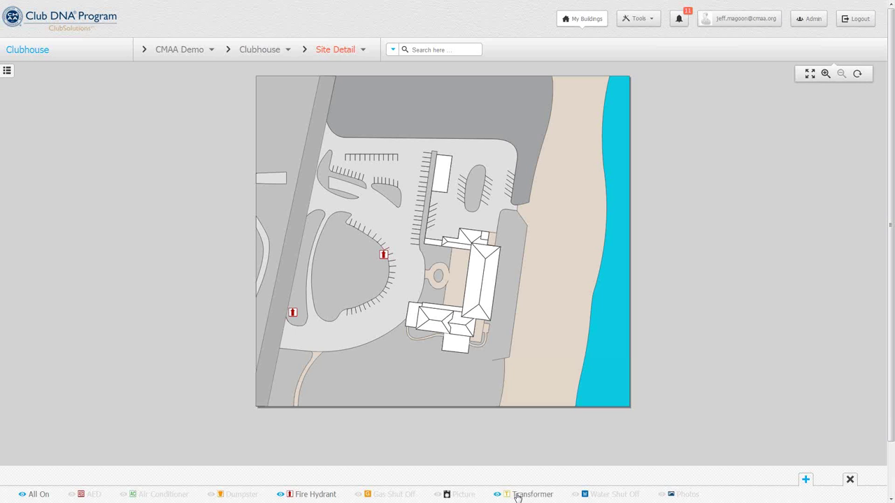
left_click(595, 495)
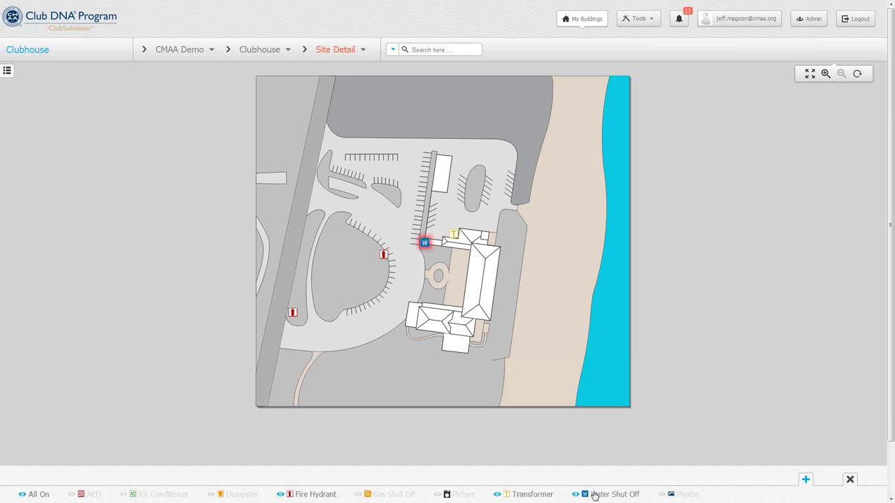
left_click(39, 495)
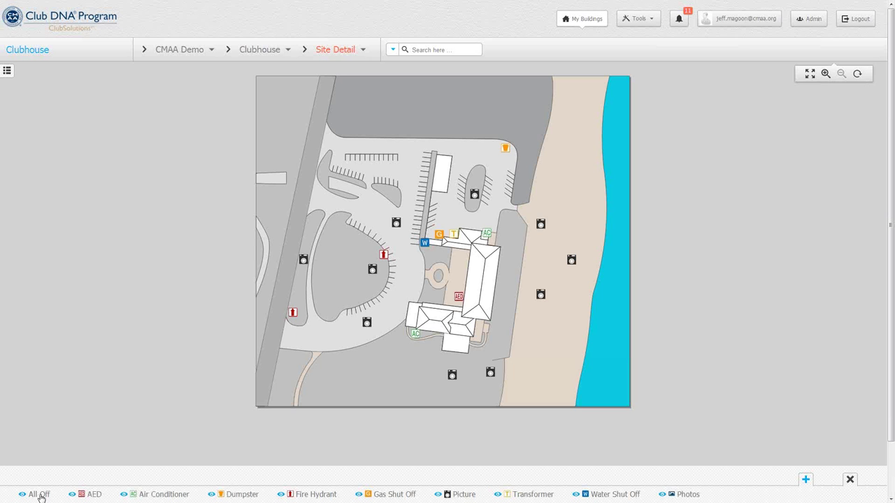
View the photo pinned on the lawn inside the driveway loop and both photos of the picture marker nearest the water.
left_click(373, 270)
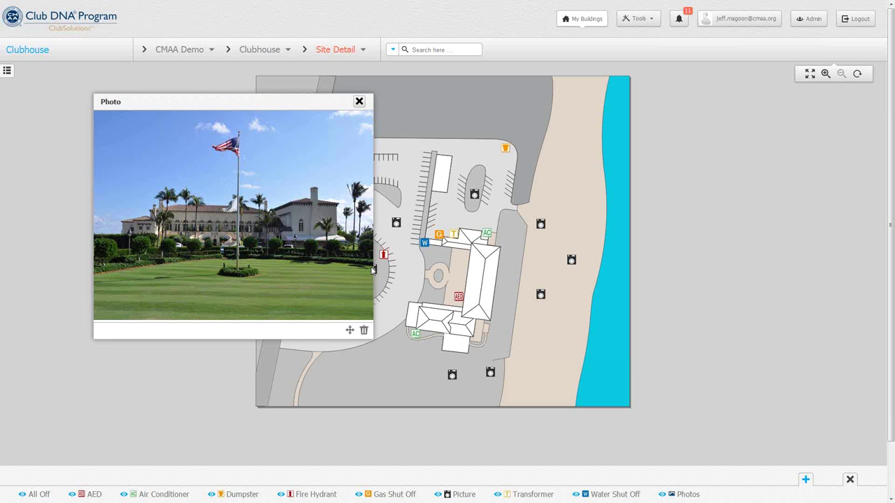
left_click(359, 102)
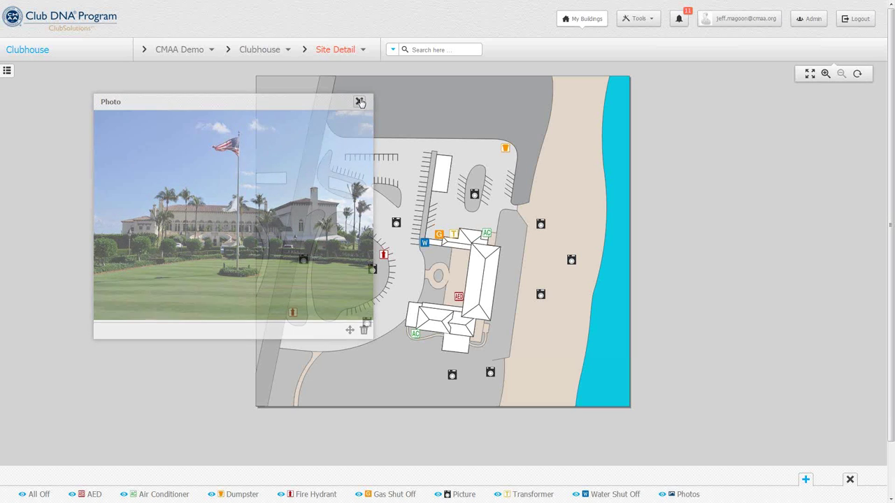
left_click(572, 261)
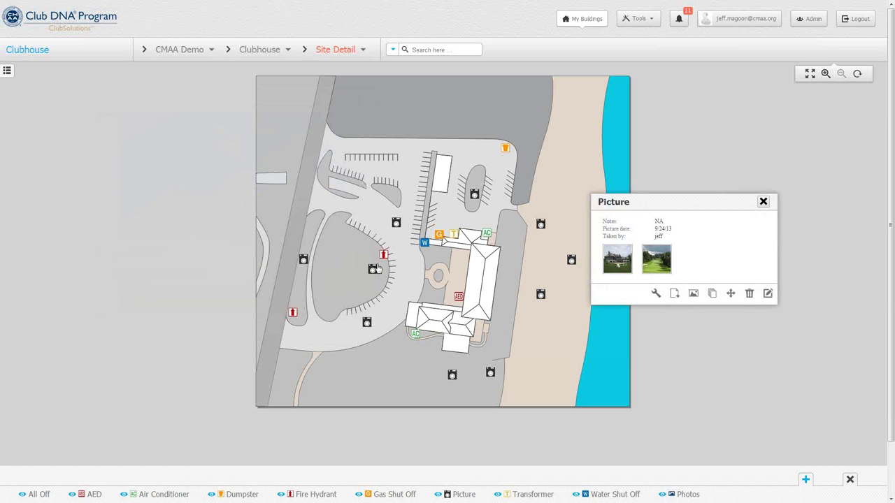
left_click(618, 259)
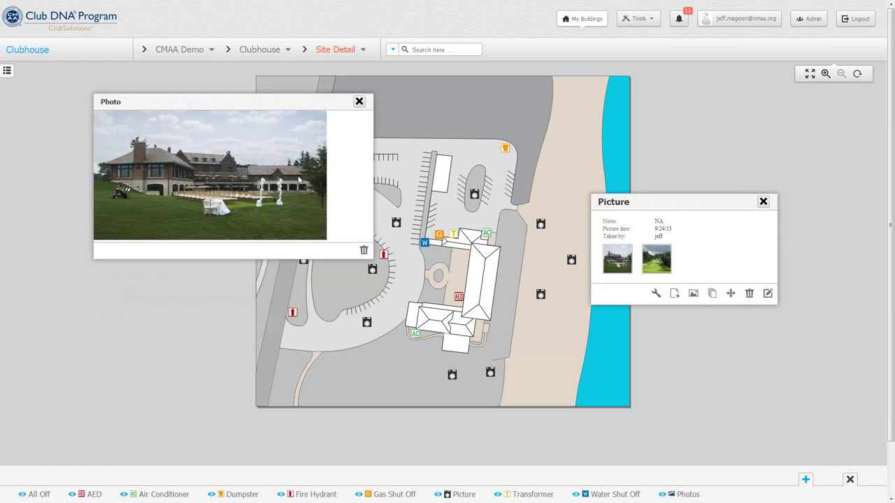
left_click(358, 102)
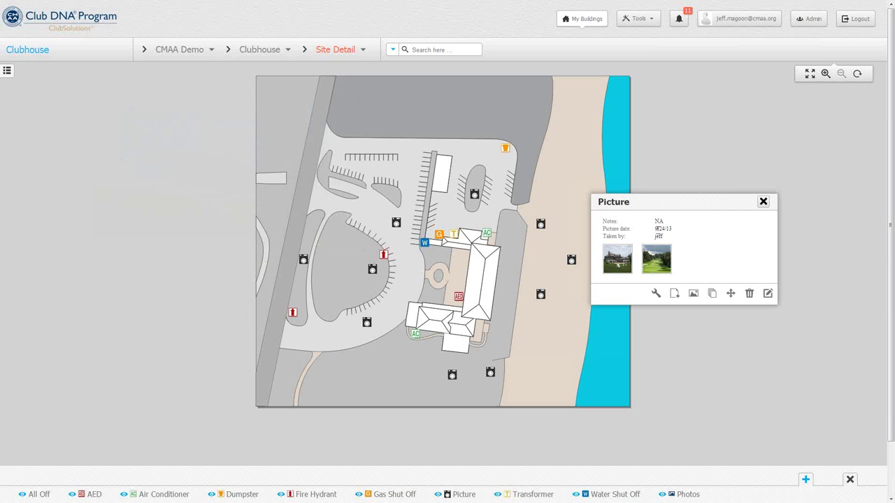
left_click(661, 258)
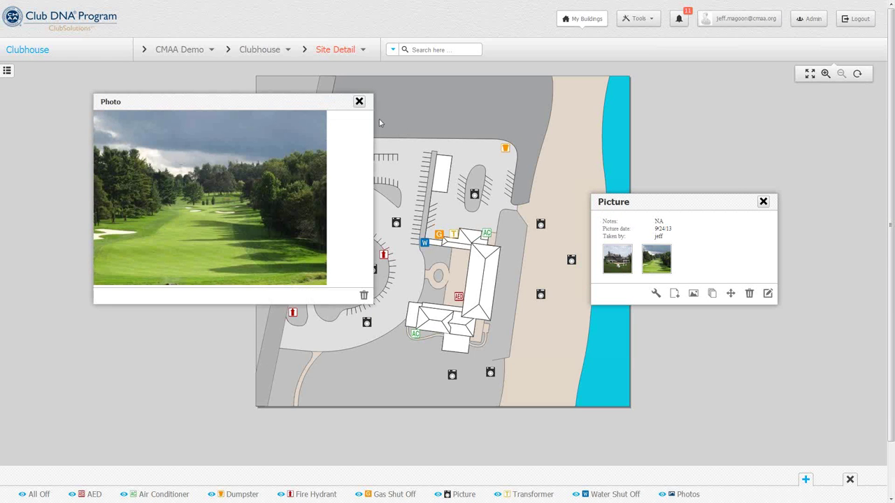
left_click(358, 102)
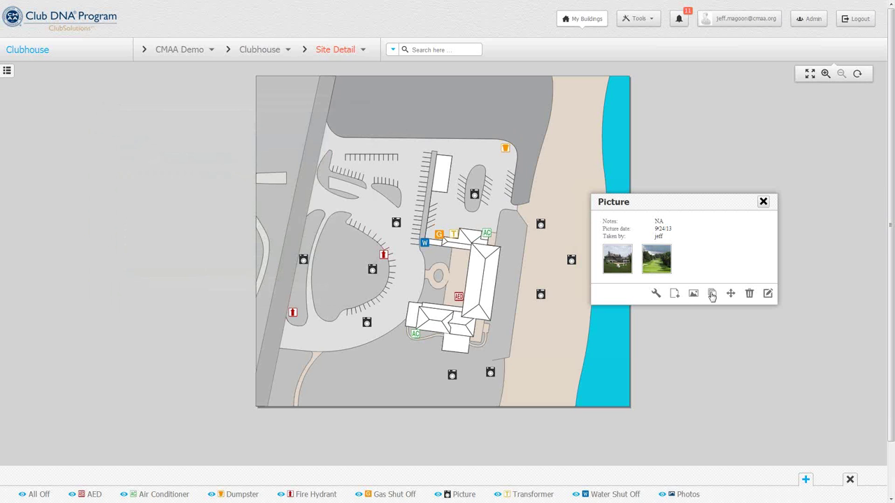
left_click(763, 203)
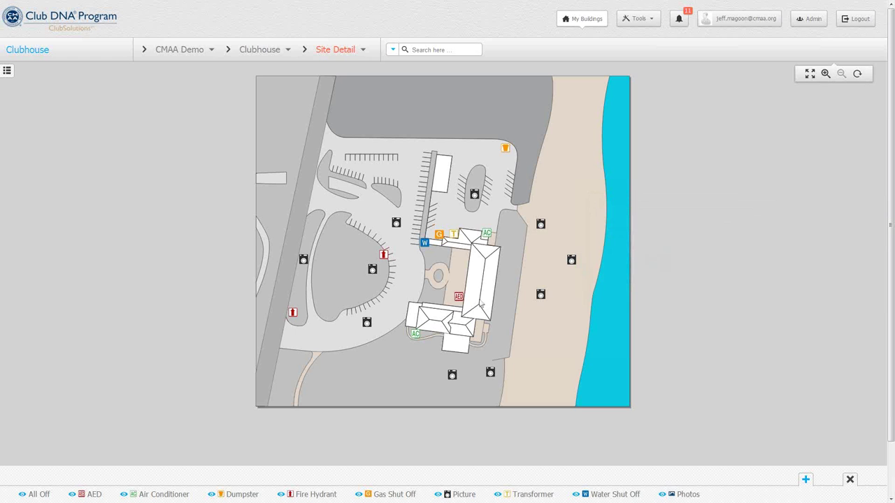
Check the details of the Water Shut Off item beside the clubhouse.
left_click(424, 244)
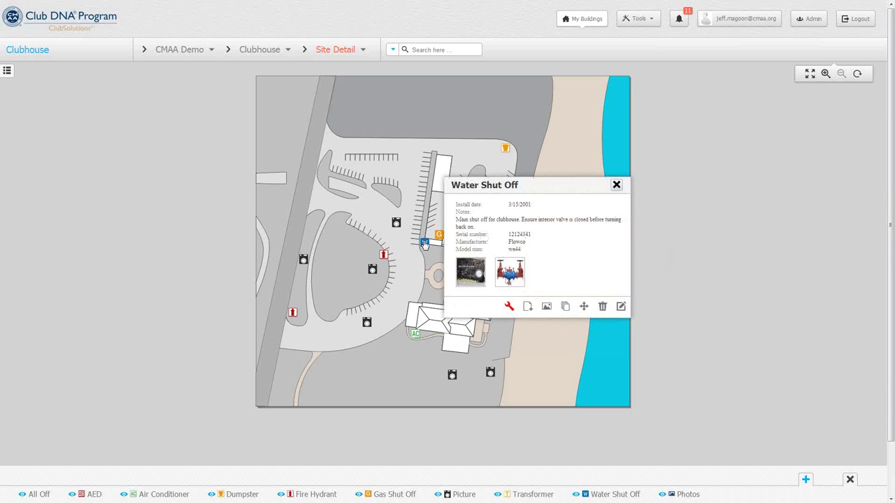
left_click(616, 186)
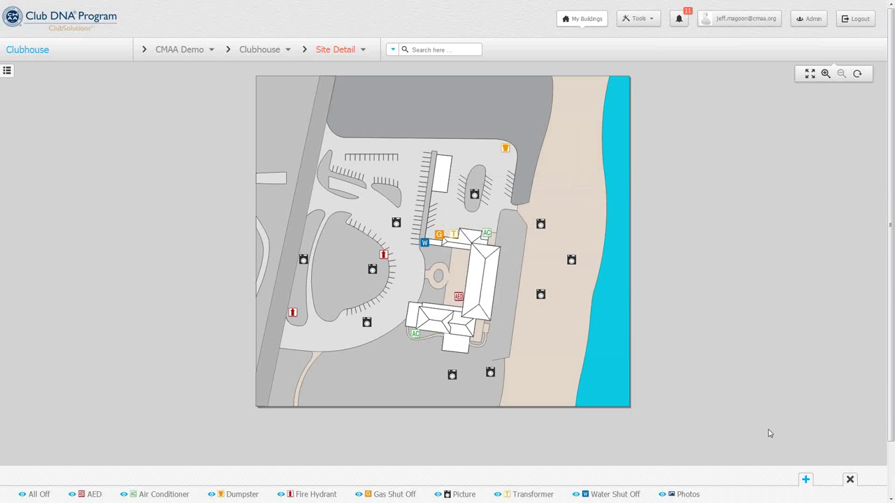
Start adding an Air Conditioner to the site plan just east of the clubhouse, and close its form without saving.
left_click(806, 481)
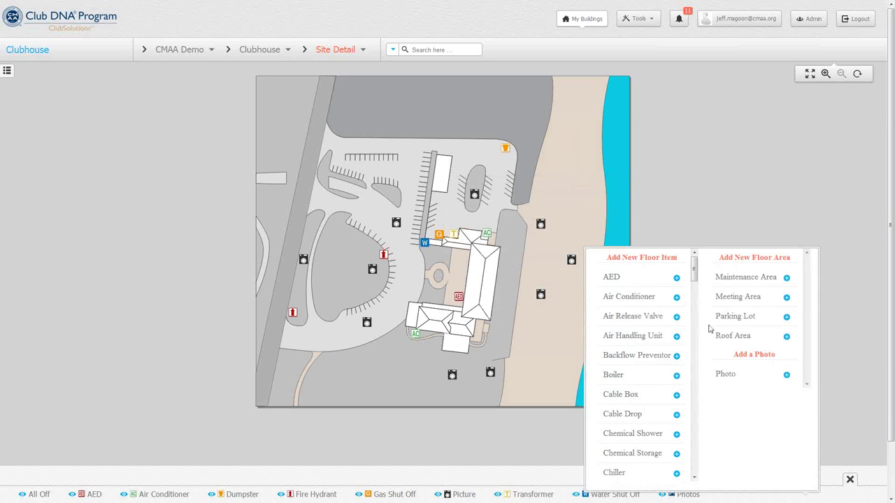
left_click(677, 299)
left_click_drag(575, 266, 507, 279)
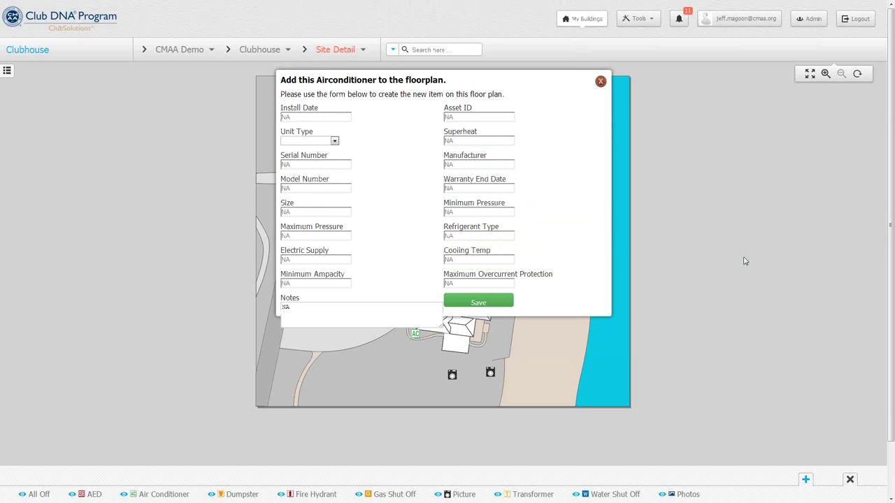
left_click(601, 82)
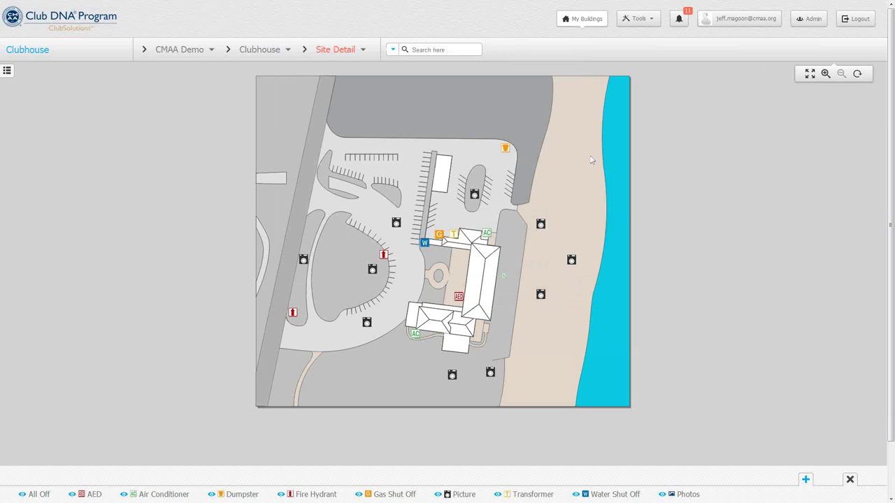
left_click(362, 50)
left_click(305, 116)
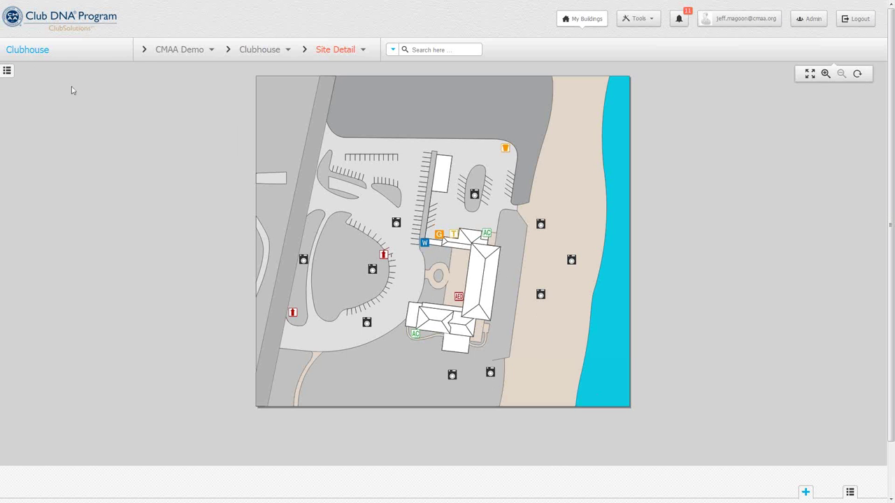
Review the Clubhouse's Staff List and Service Providers contact tables.
left_click(7, 72)
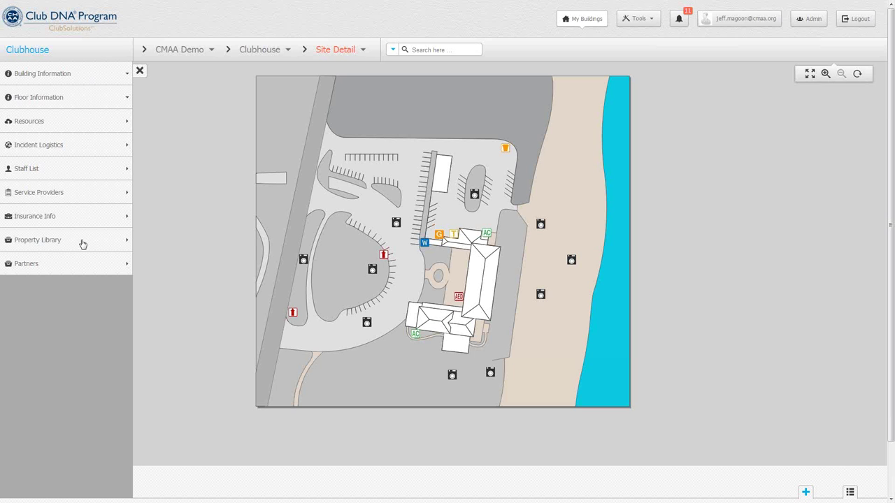
left_click(110, 172)
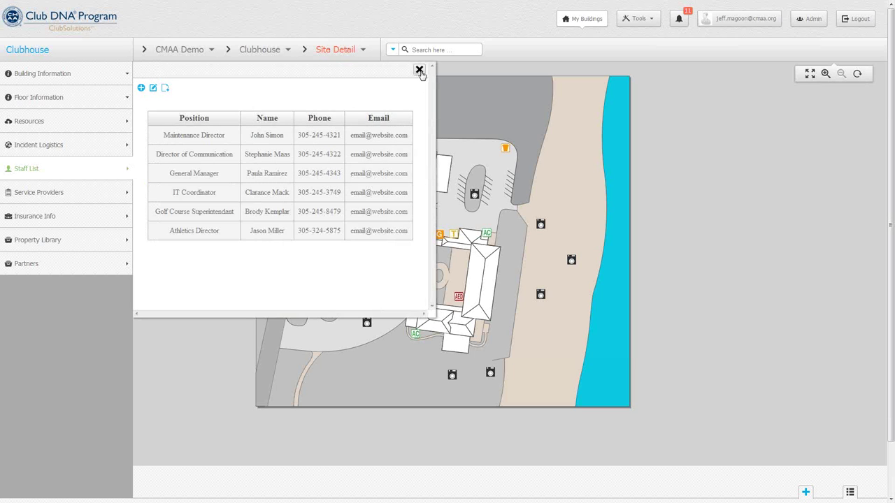
left_click(420, 70)
left_click(120, 195)
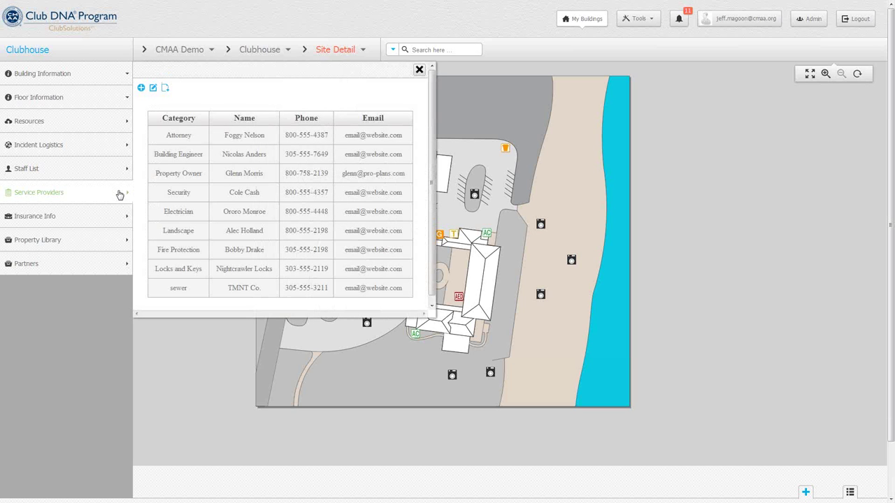
left_click(420, 70)
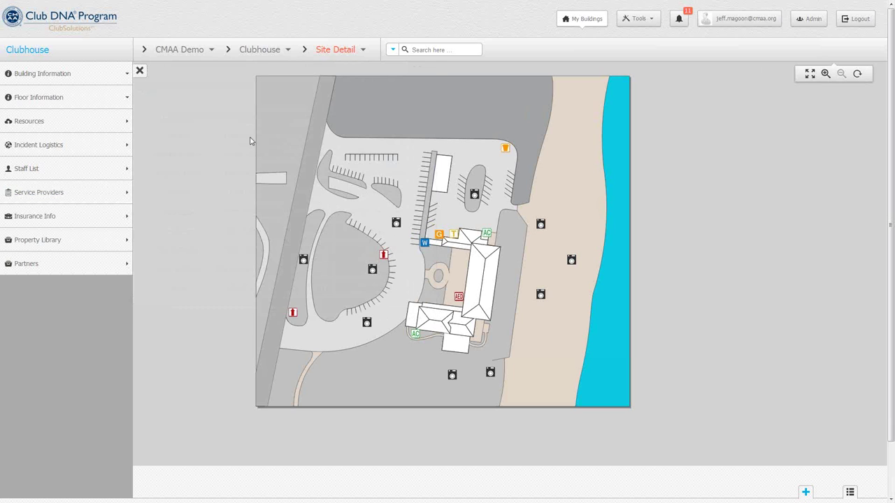
Review the Clubhouse's Insurance Info, including its list of insurance documents, and its Incident Logistics.
left_click(116, 216)
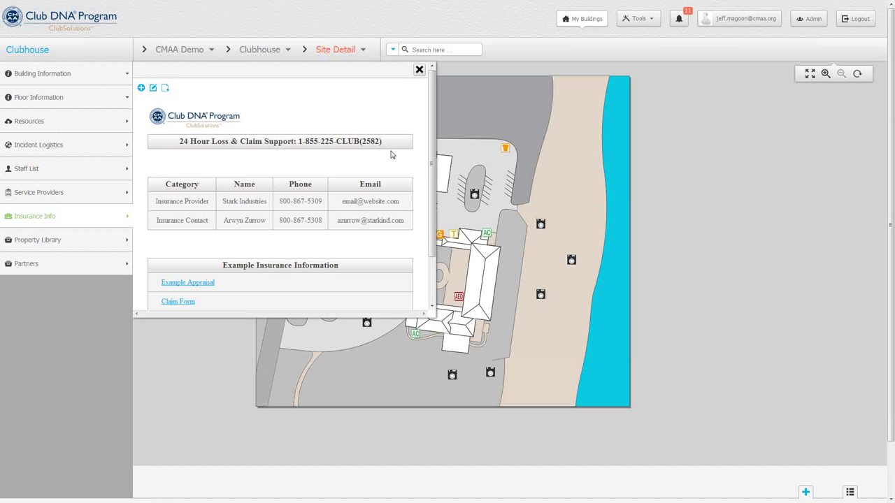
scroll(432, 183, "down", 2)
scroll(432, 183, "down", 3)
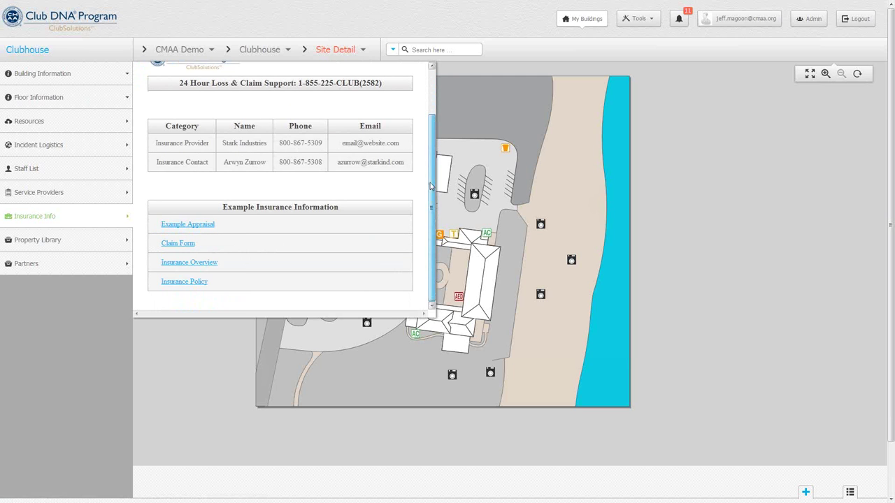
left_click_drag(431, 187, 432, 143)
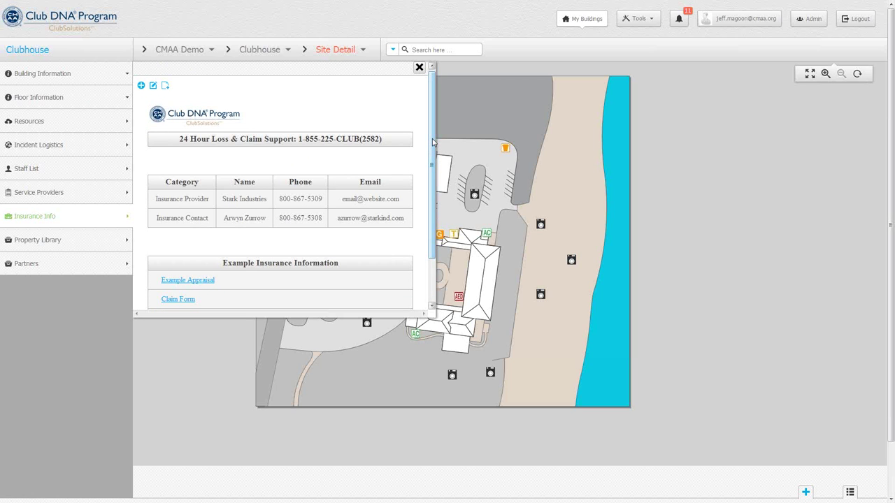
left_click_drag(433, 142, 434, 126)
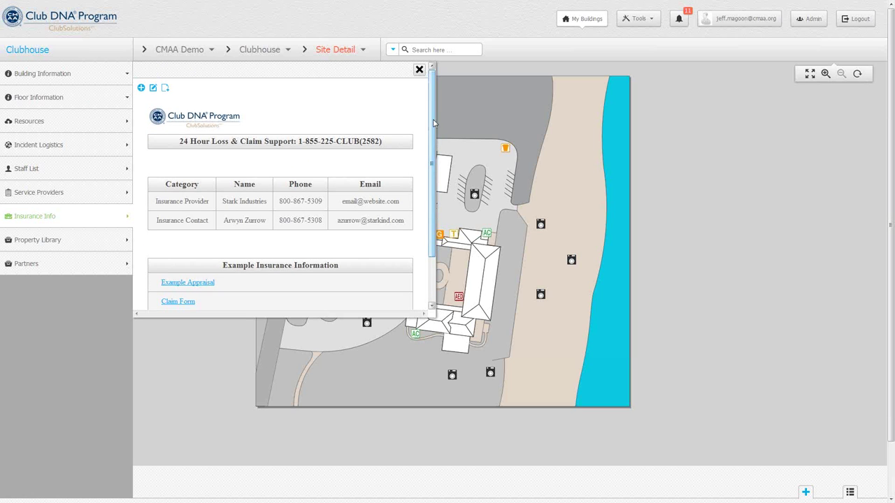
left_click(420, 71)
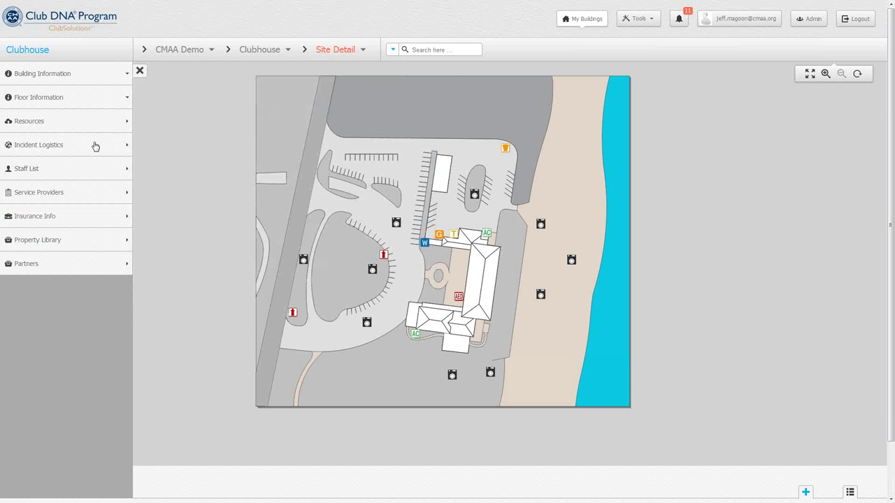
left_click(95, 146)
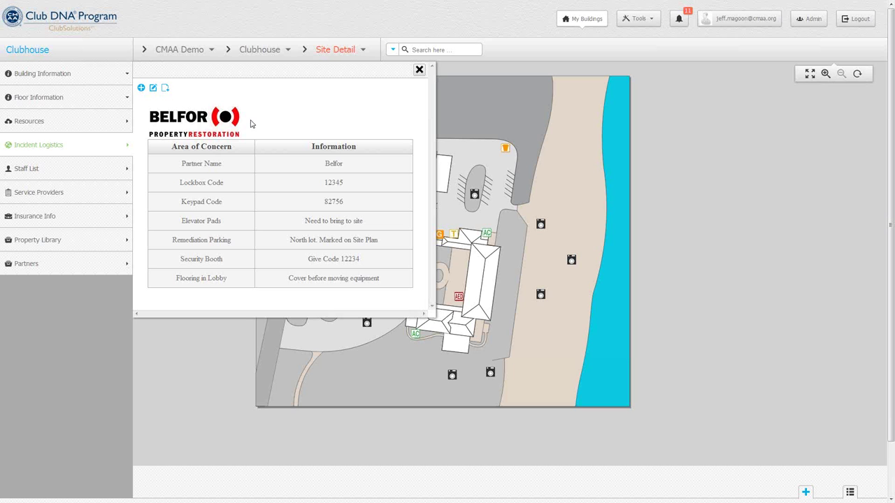
left_click(421, 71)
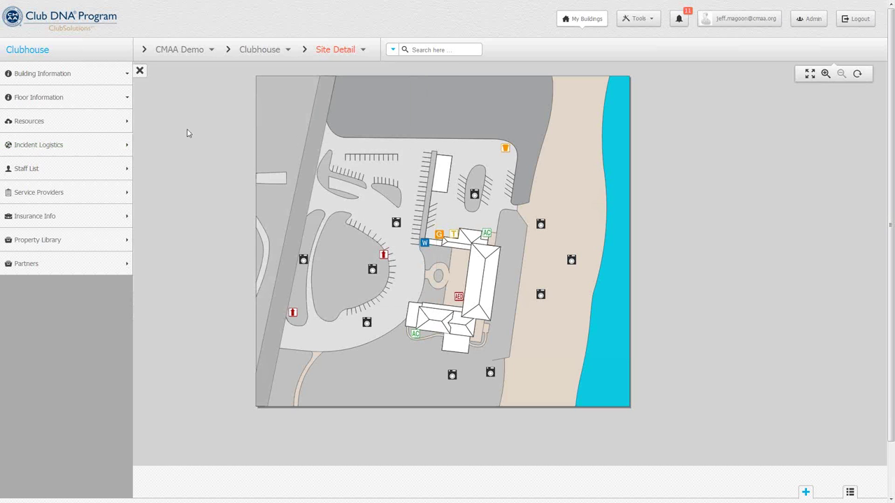
Hide the Clubhouse building sidebar and display the list of item types mapped on the site plan.
left_click(139, 73)
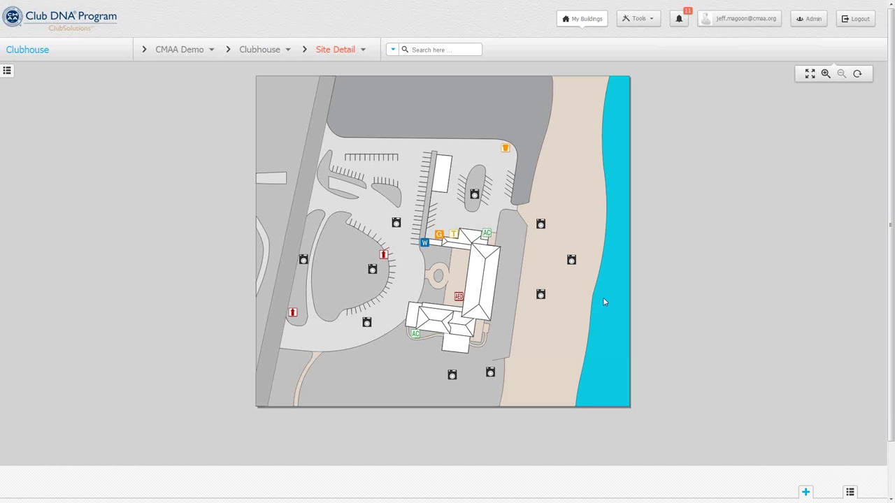
left_click(850, 492)
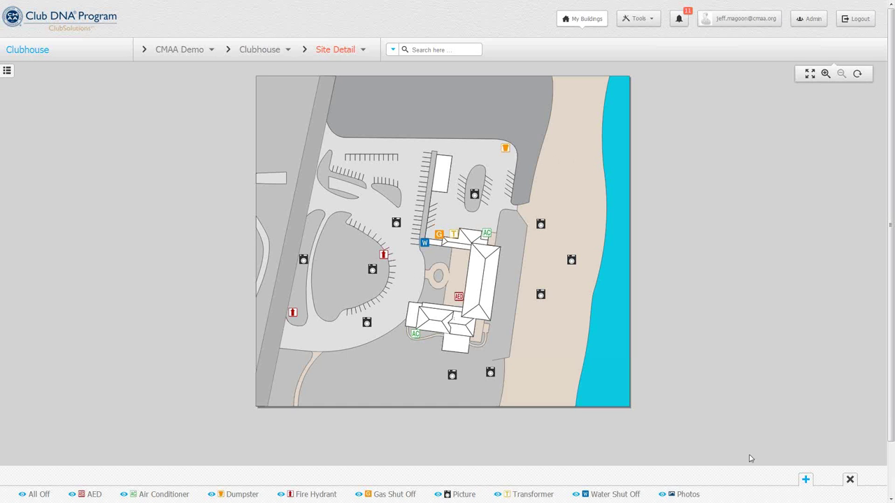
Switch to the Clubhouse's Floor 1 plan and view the Picture item in the northwest Men's Locker Room.
left_click(364, 50)
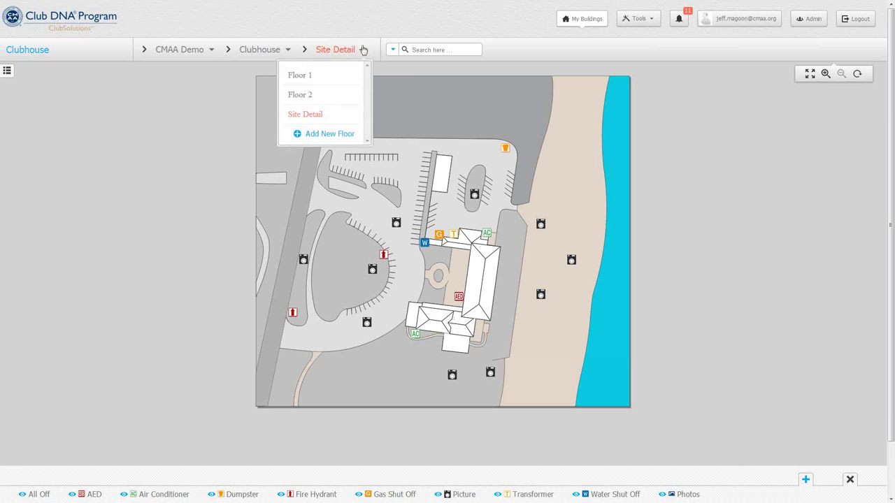
left_click(298, 77)
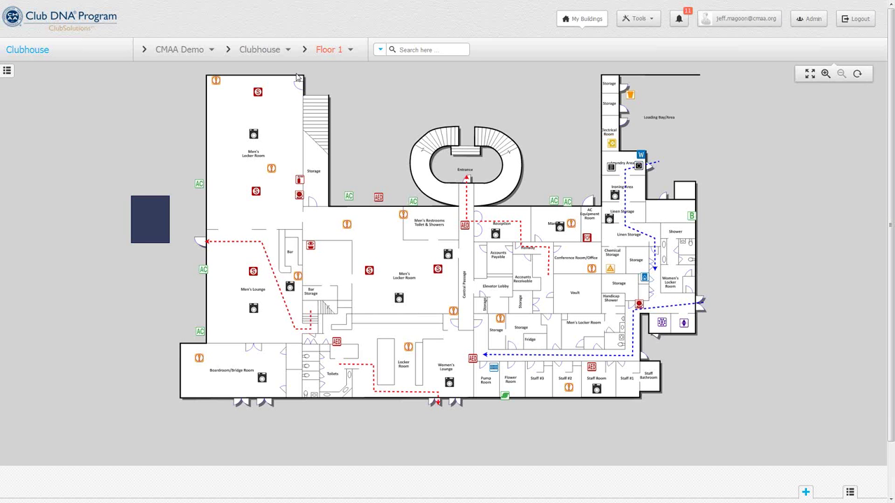
left_click(254, 135)
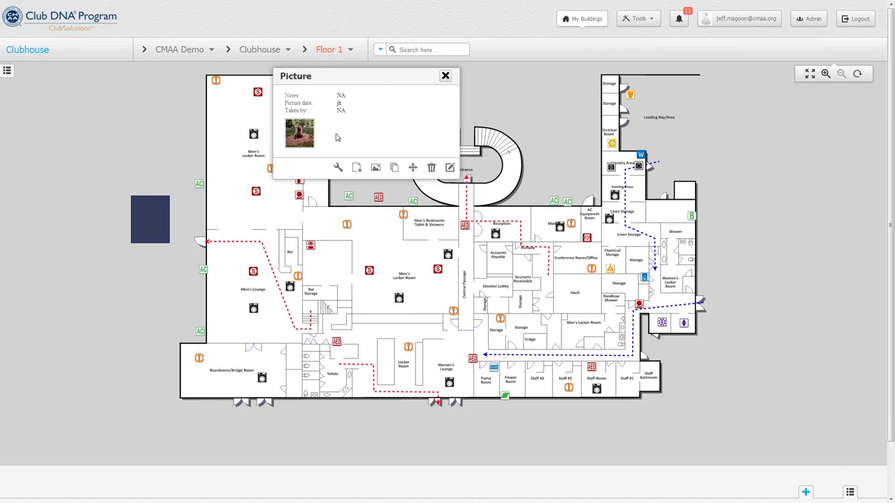
left_click(446, 77)
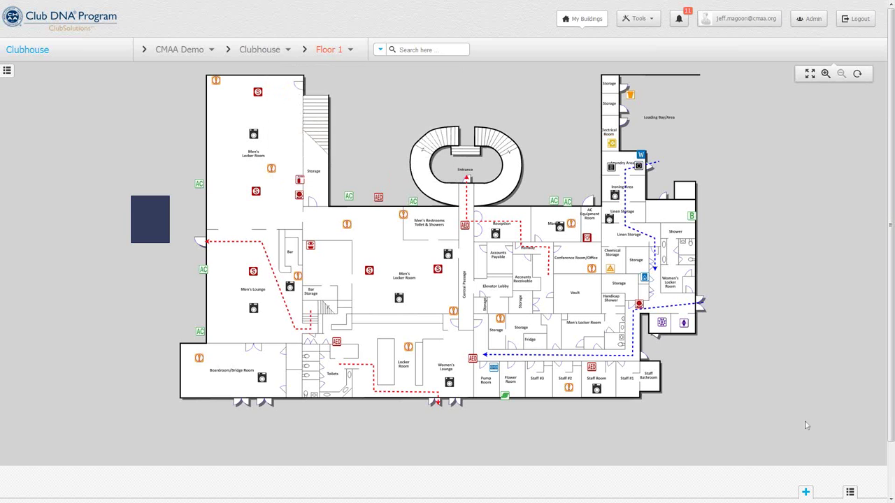
Display Floor 1's item types and check the details and reports of the Air Conditioner just west of the entrance stairs beside the AED.
left_click(852, 493)
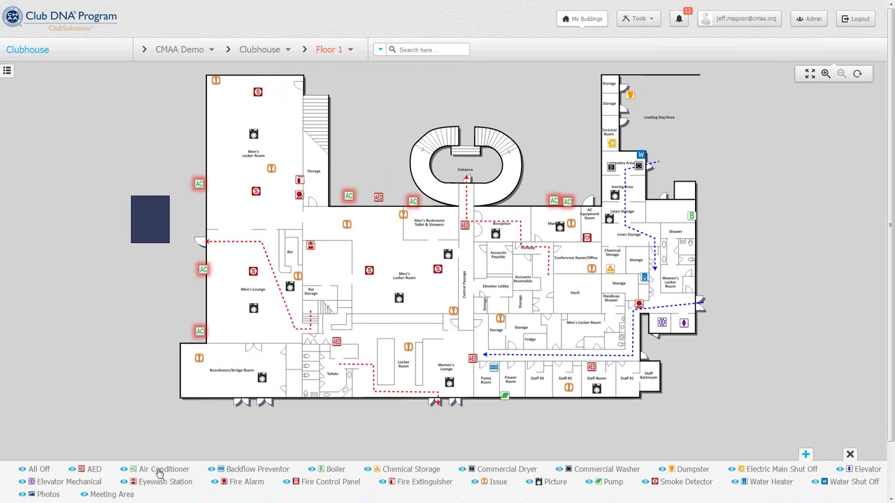
left_click(349, 196)
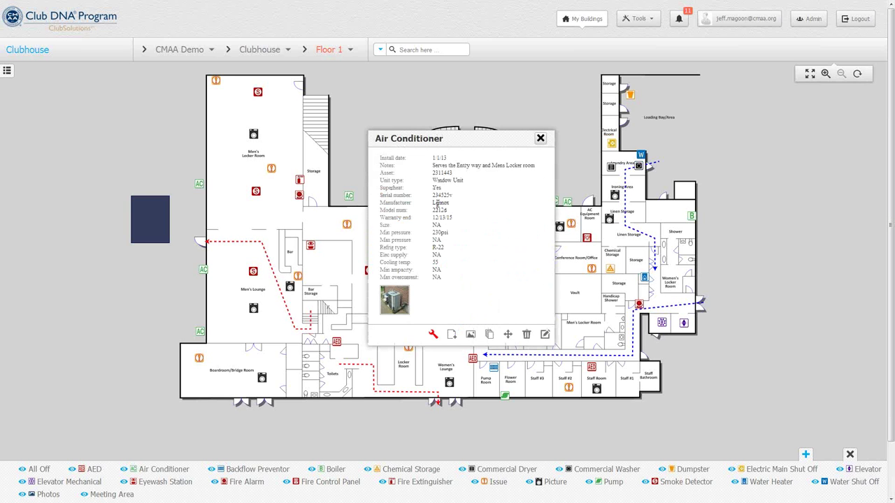
left_click(490, 335)
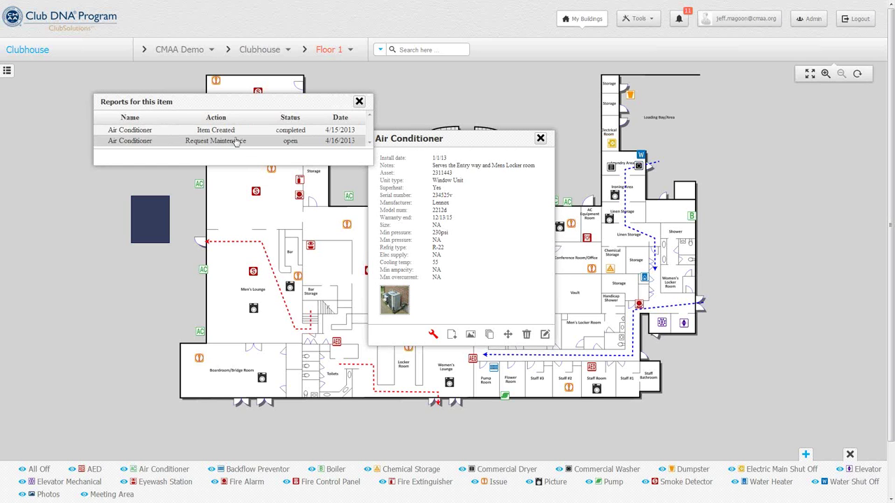
left_click(359, 103)
Look at the document upload form of the Air Conditioner without uploading anything, and close the item.
left_click(452, 335)
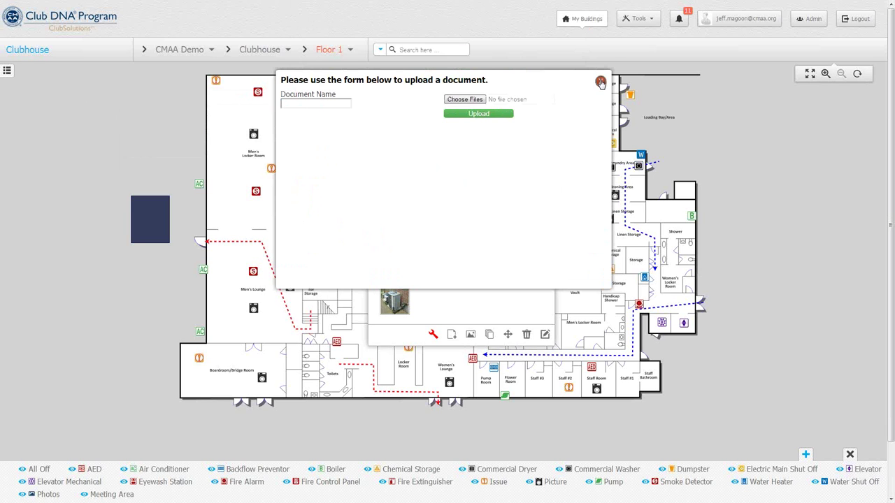
left_click(600, 82)
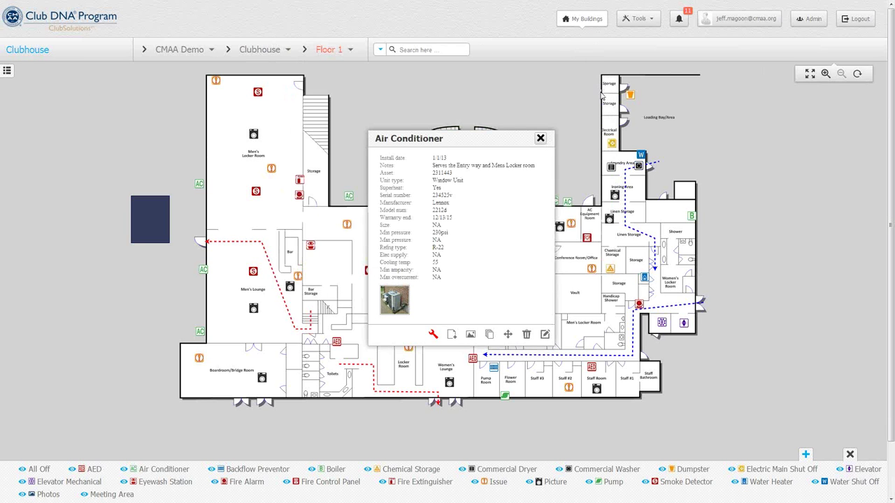
left_click(540, 139)
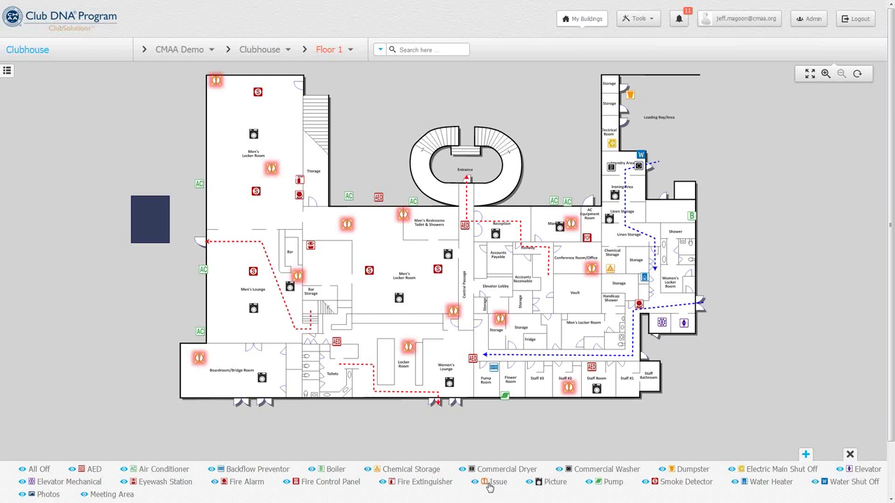
Review the Issue in the locker room beside the Women's Lounge, including its photo and open work orders.
left_click(409, 349)
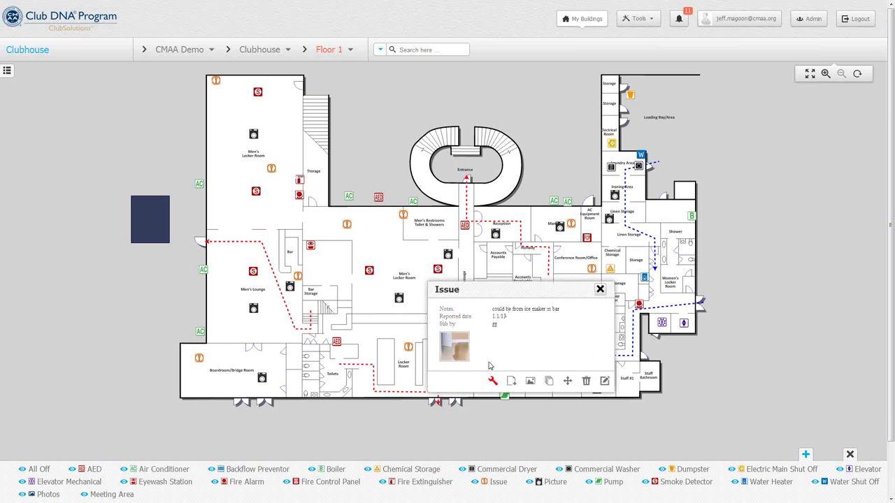
left_click(449, 352)
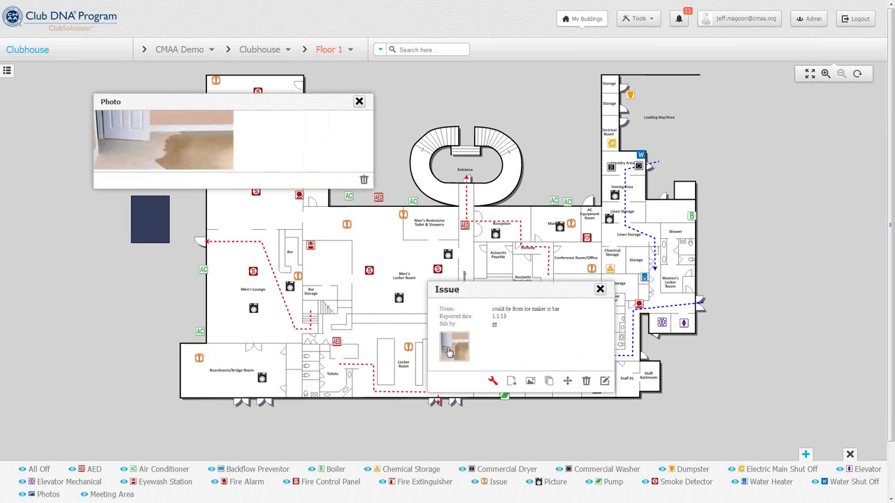
left_click(359, 102)
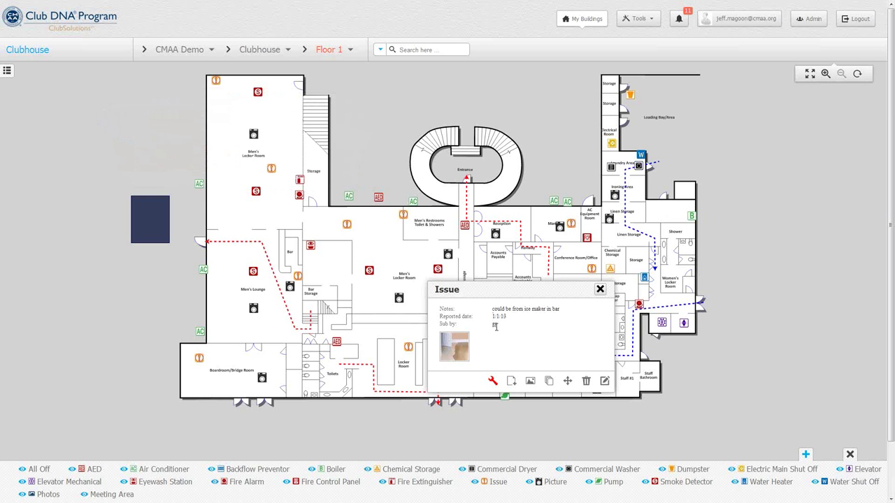
left_click(493, 382)
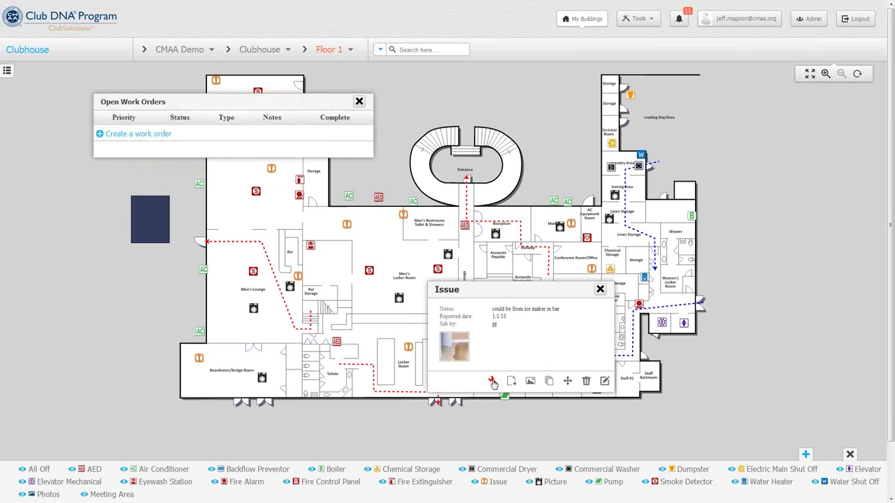
left_click(360, 102)
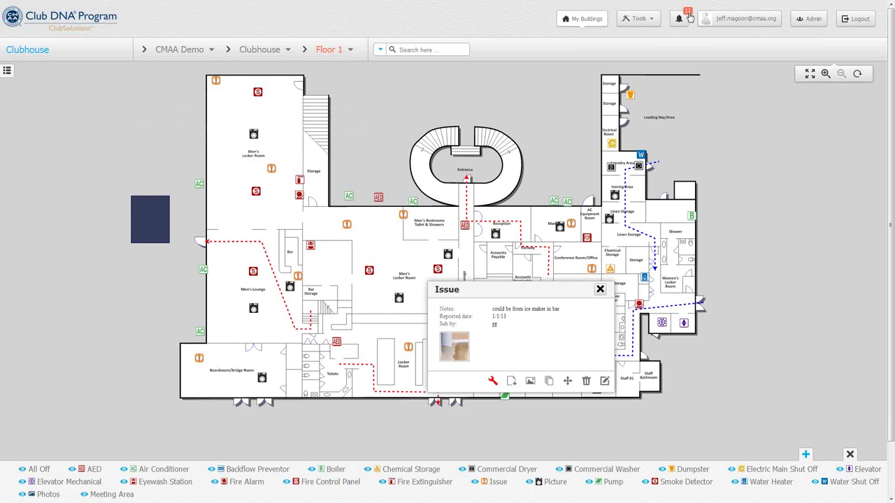
left_click(600, 289)
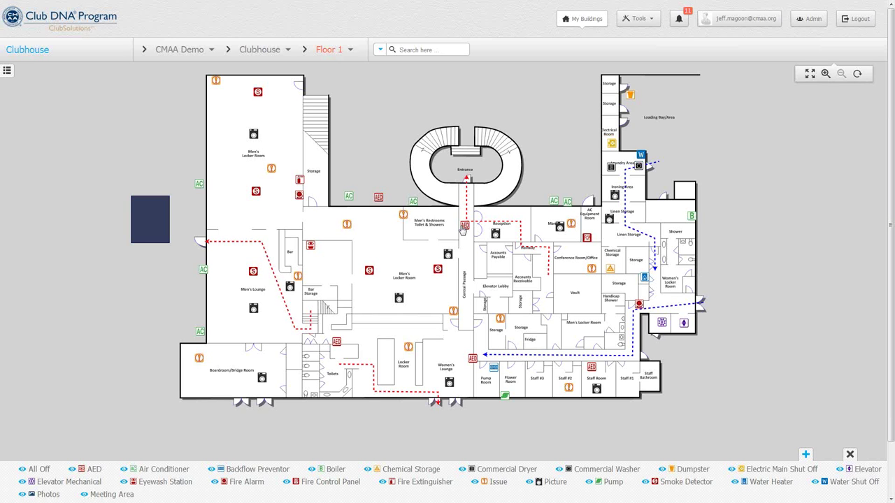
Switch from the Clubhouse to the Tee to Green course map and display its item types.
left_click(349, 50)
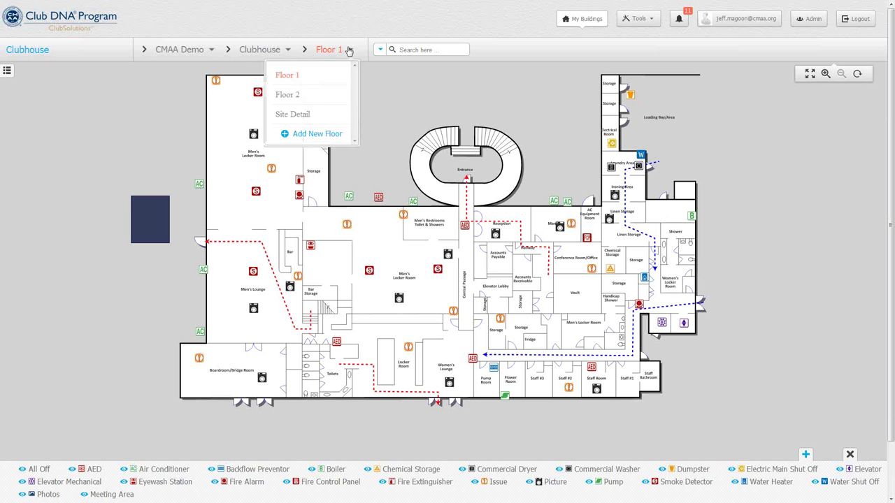
left_click(288, 50)
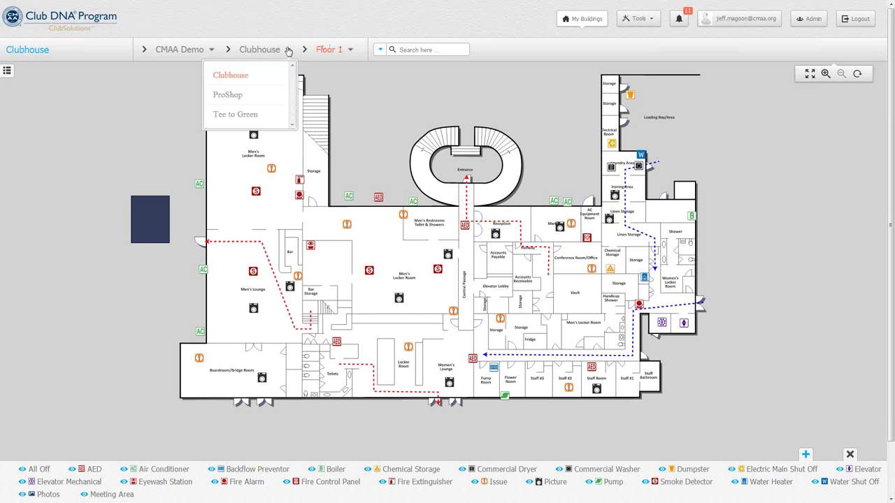
left_click(254, 117)
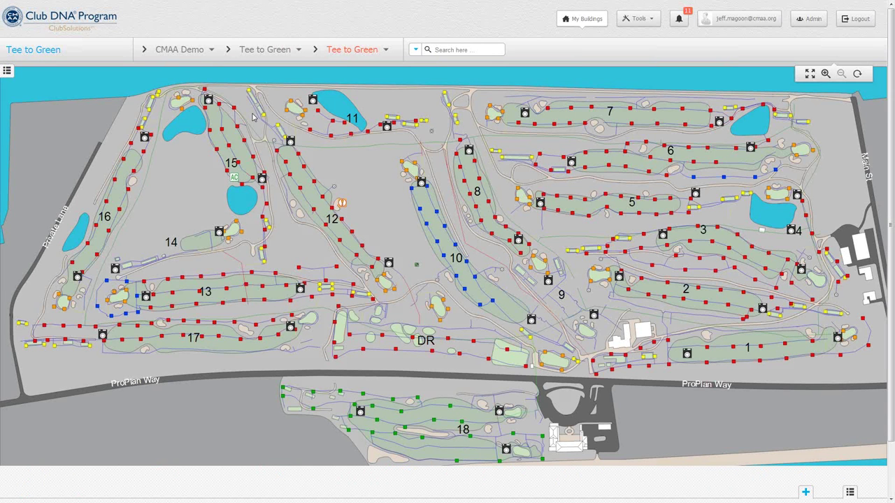
left_click(855, 496)
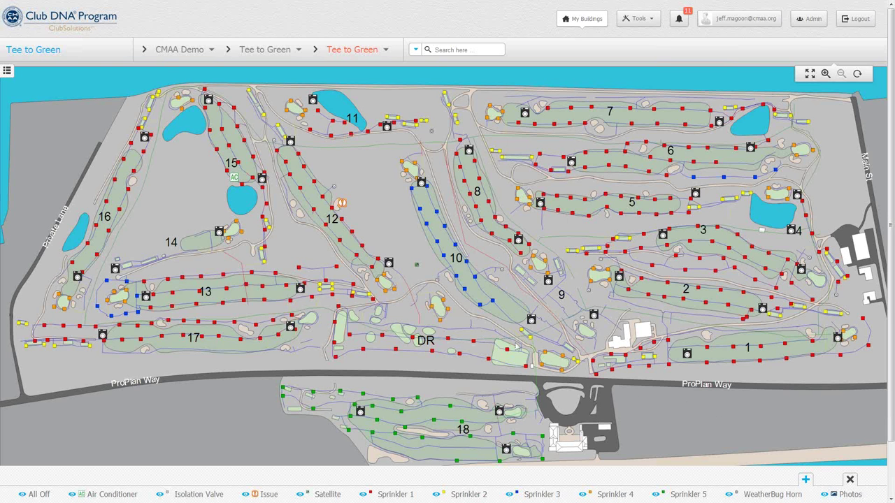
View the photo taken near hole 12's green and the details of a Sprinkler 2 item just south of hole 10.
left_click(388, 263)
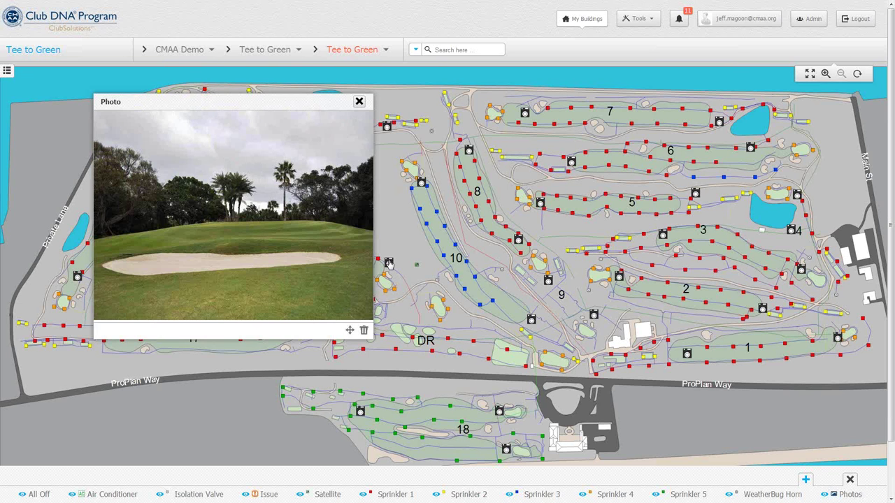
left_click(359, 103)
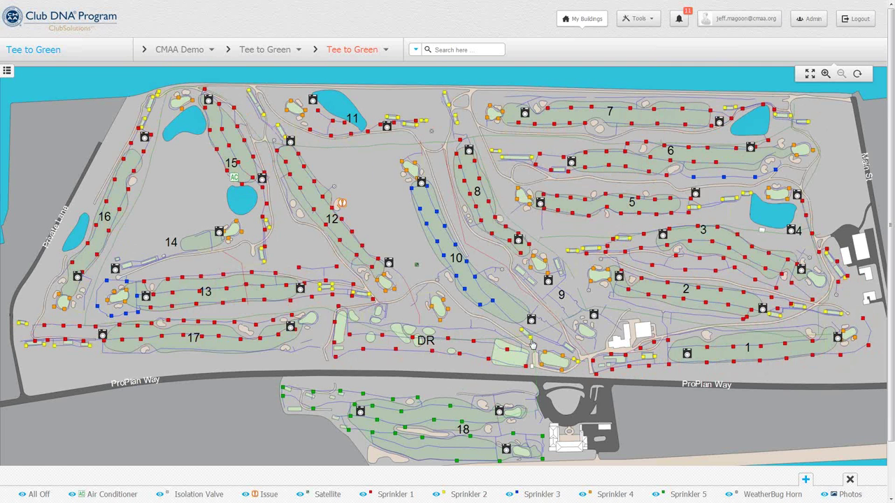
left_click(531, 342)
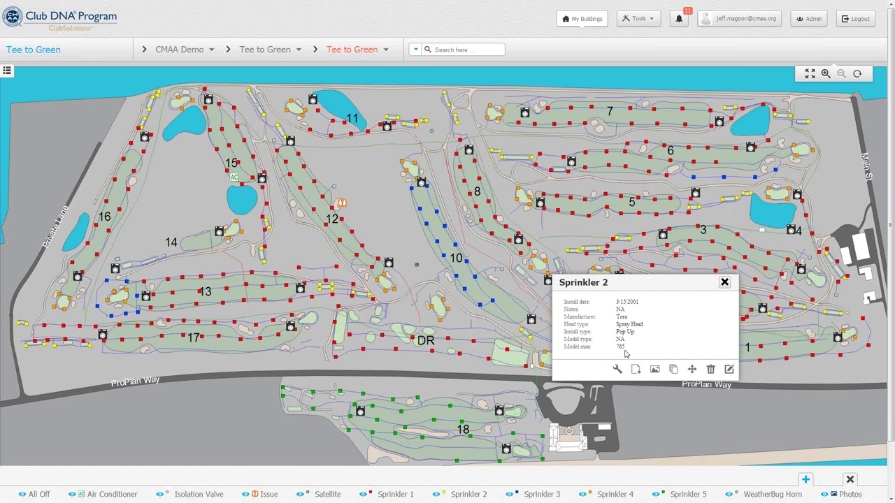
left_click(724, 283)
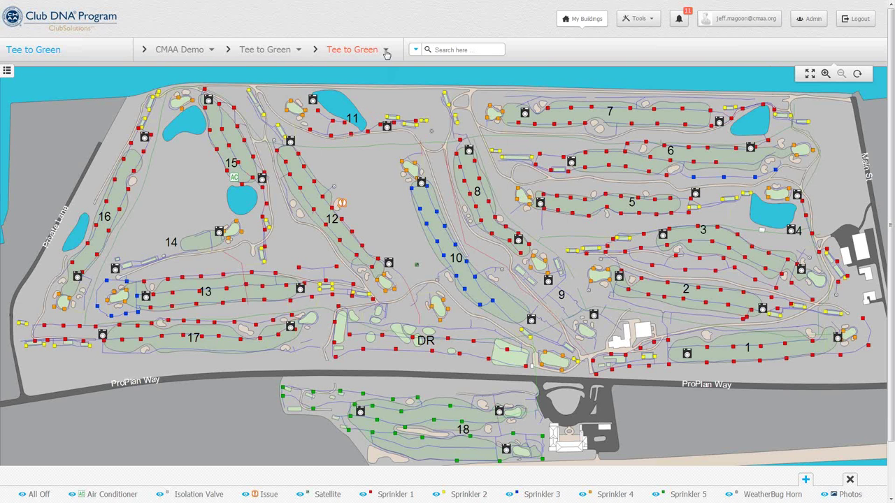
Return from the Tee to Green map to the Clubhouse and open its Floor 1 plan.
left_click(298, 50)
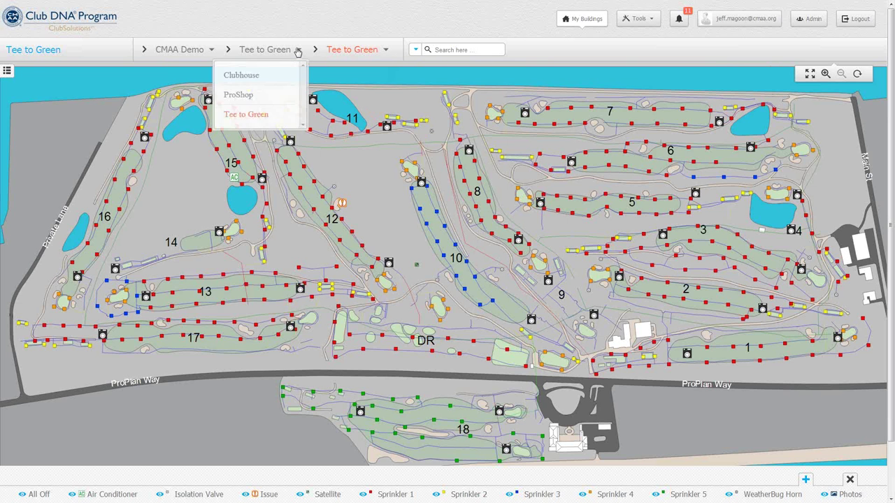
left_click(252, 76)
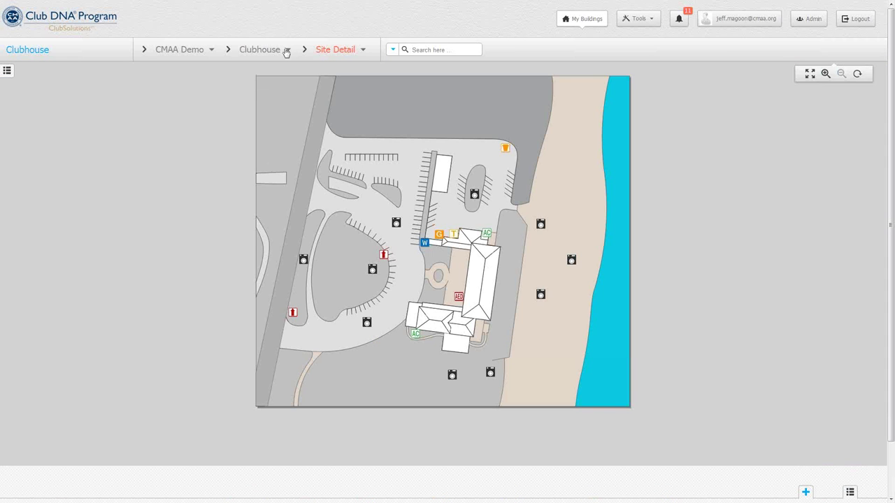
left_click(363, 51)
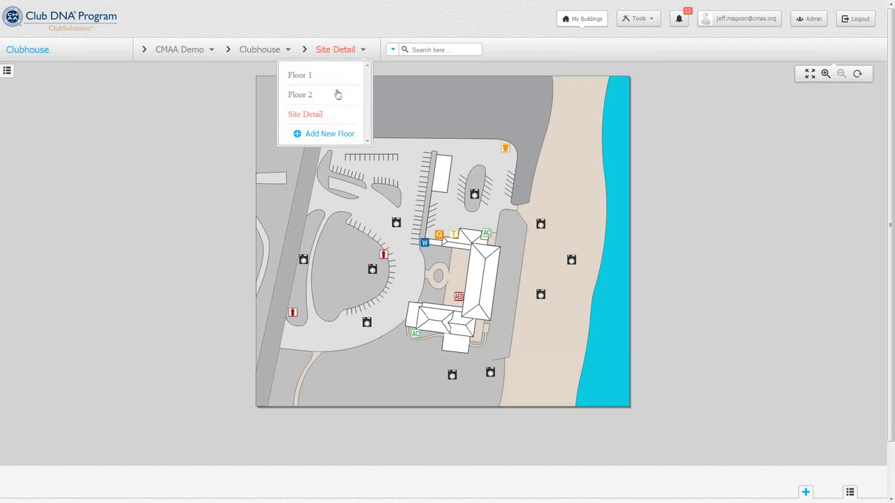
left_click(301, 76)
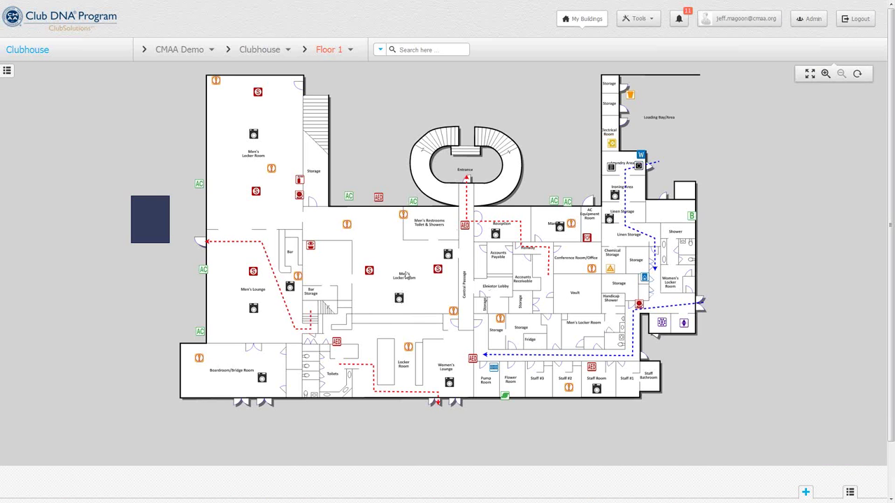
View the photos mapped in the central Men's Locker Room and in the Women's Lounge.
left_click(400, 298)
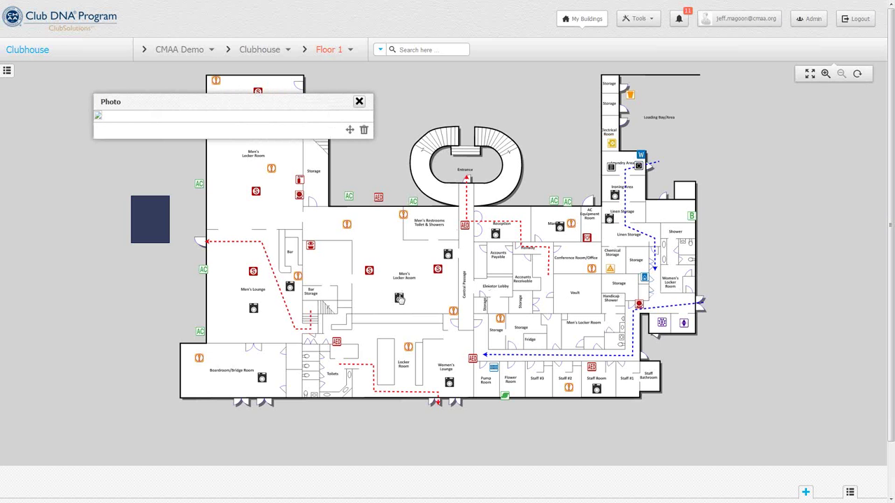
left_click(360, 102)
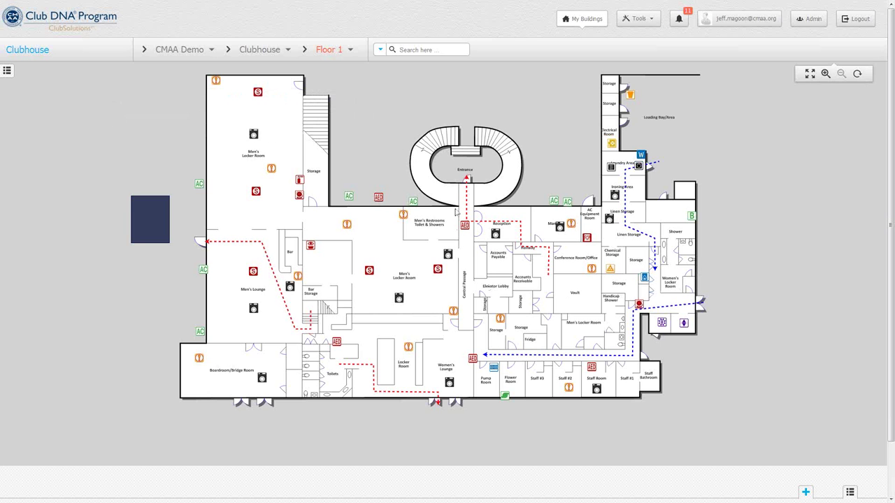
left_click(449, 384)
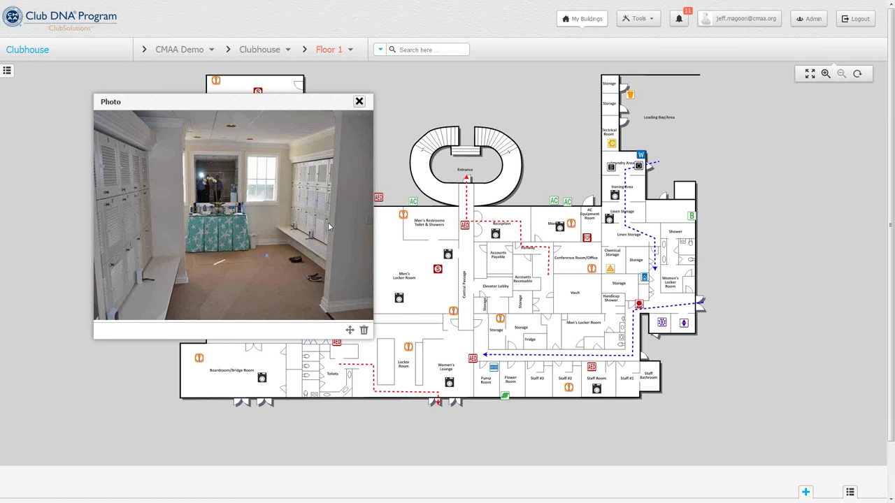
left_click(359, 102)
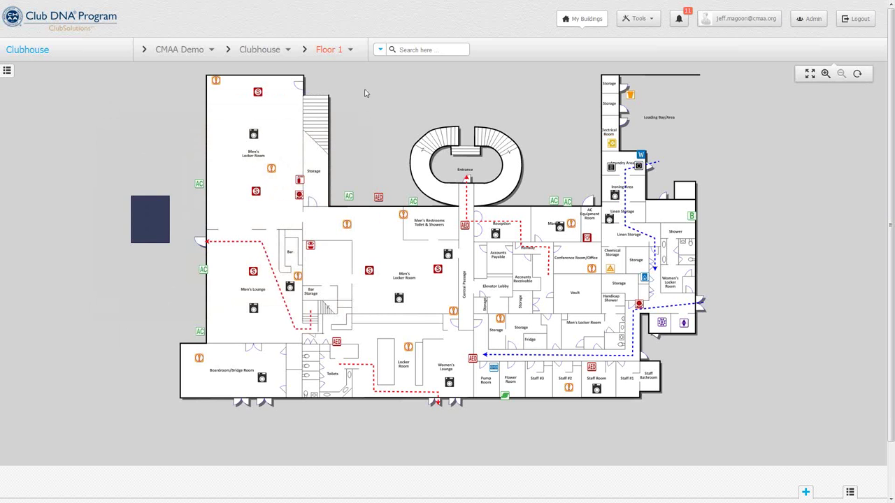
Reselect the CMAA Demo property and reopen the Clubhouse's Floor 1 plan from its site plan.
left_click(209, 51)
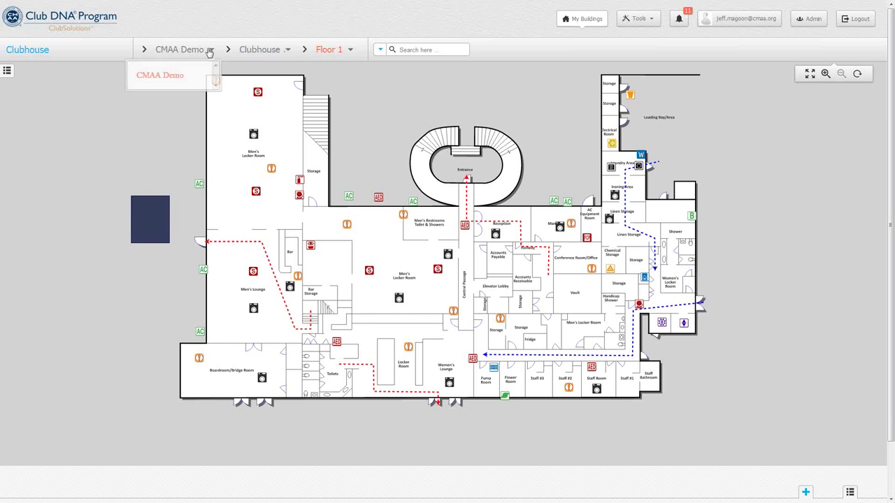
left_click(179, 75)
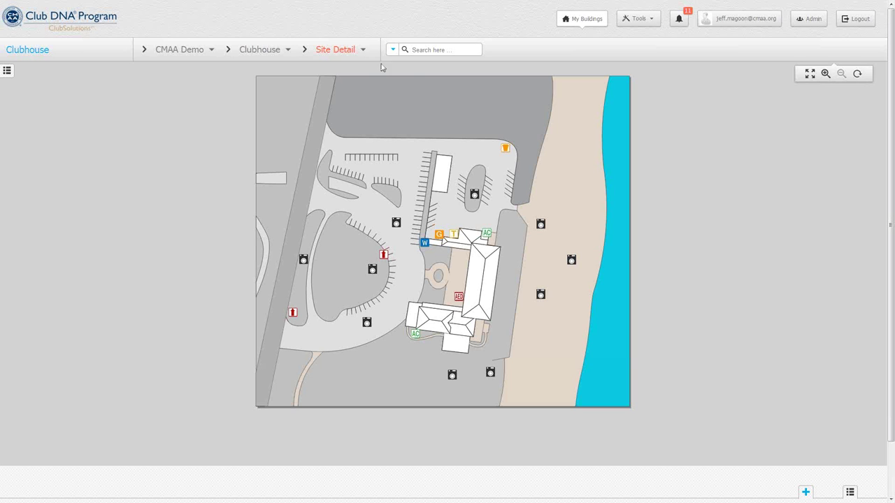
left_click(363, 50)
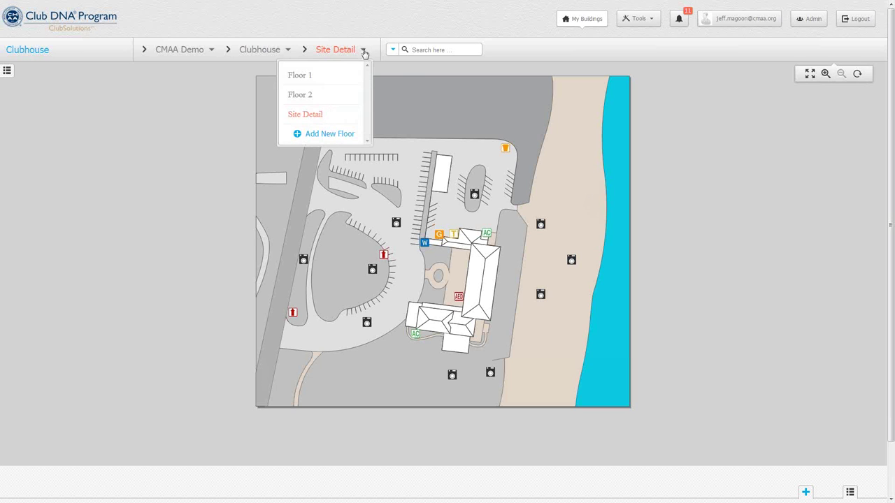
left_click(310, 77)
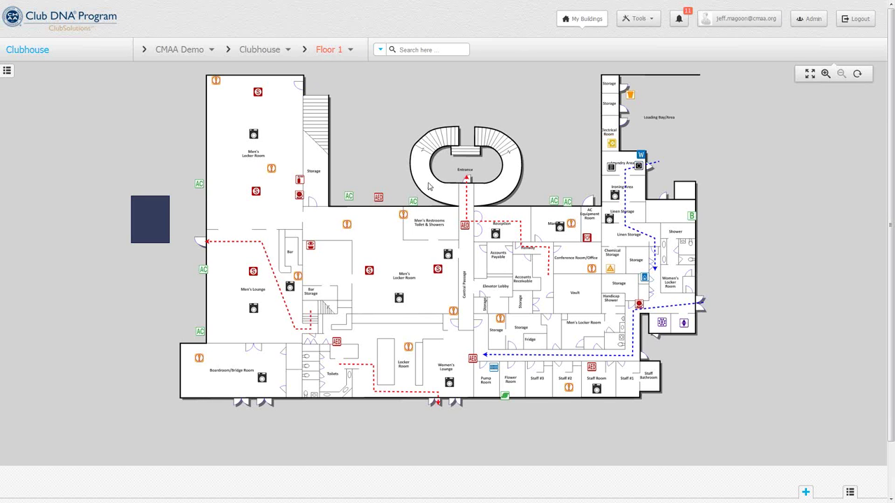